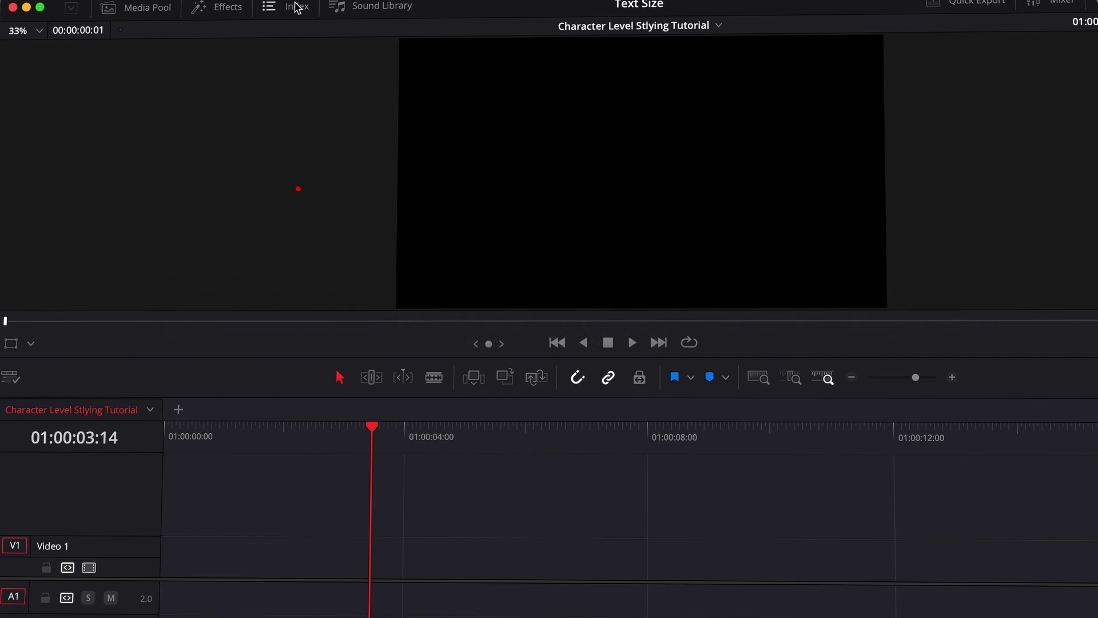
Drag the Text title from the Titles toolbox onto Video 1 and select the clip.
click(218, 7)
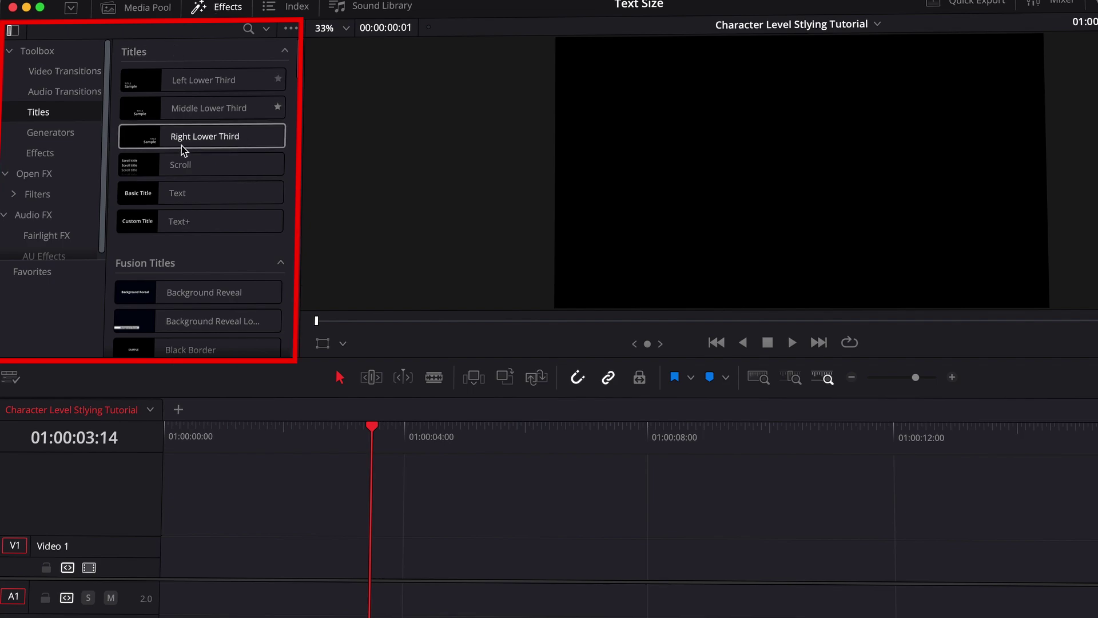
drag(188, 200, 319, 558)
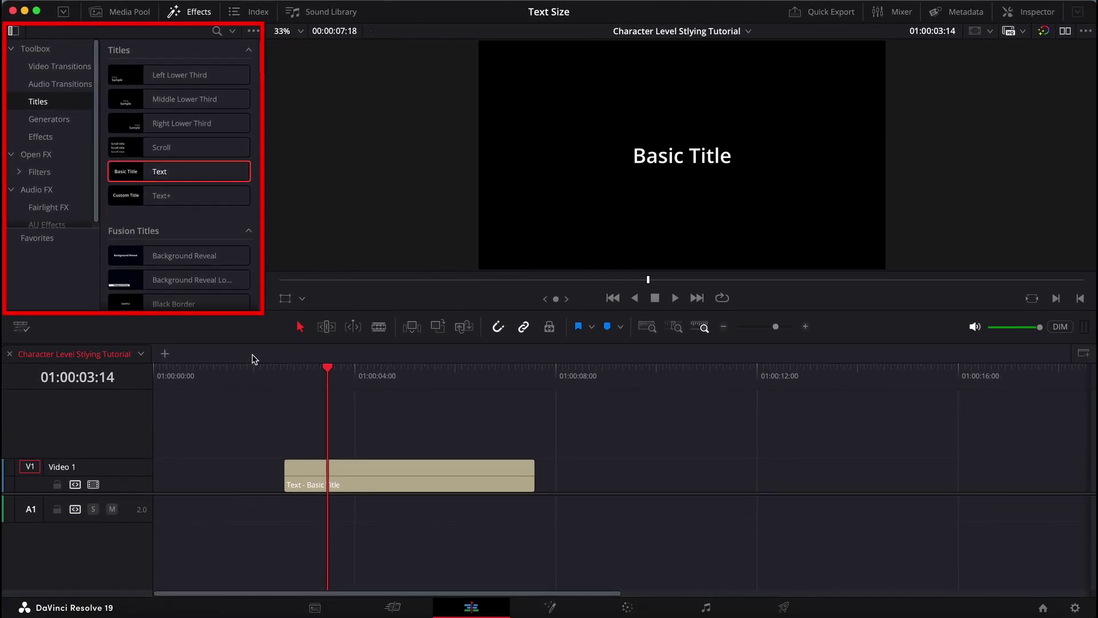
click(382, 475)
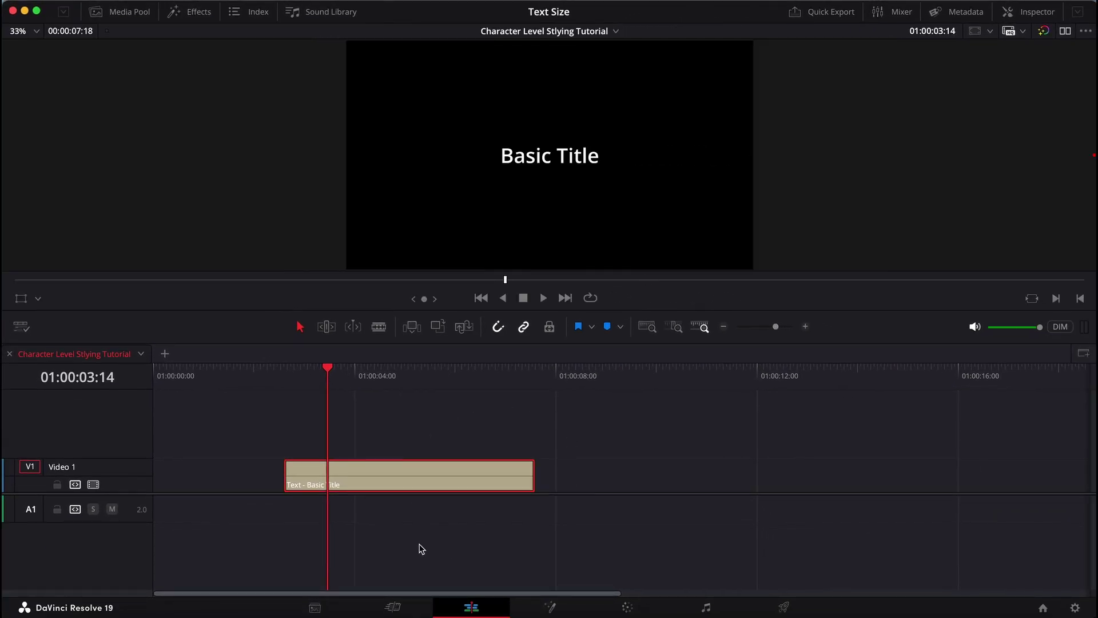
click(1051, 17)
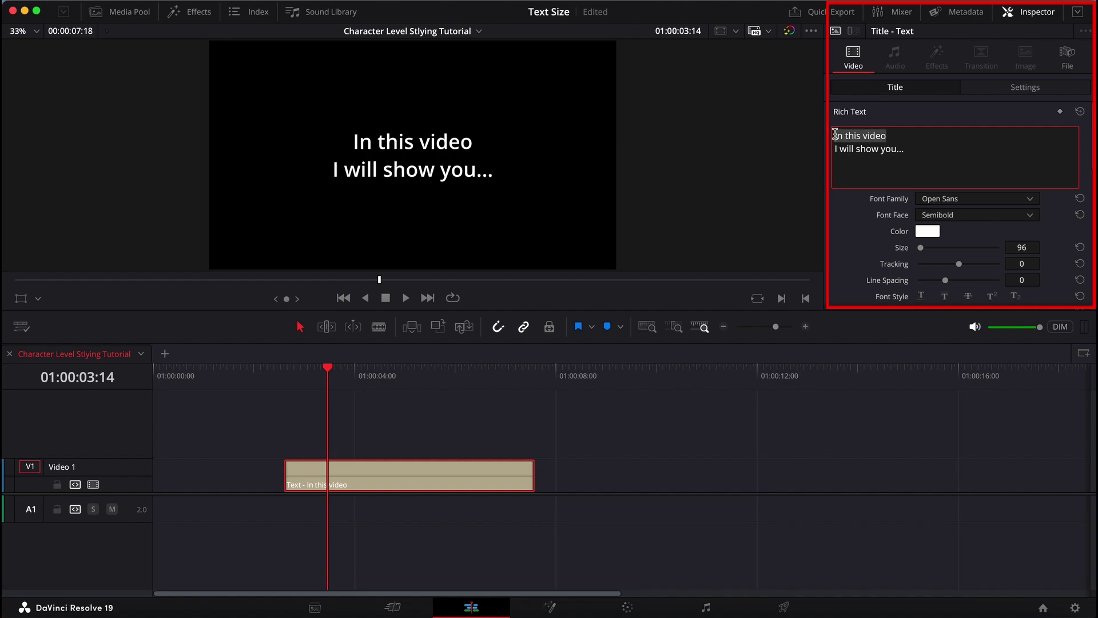
Make the first line 'In this video' size 132 and Bold Italic.
click(1078, 11)
drag(921, 247, 924, 254)
drag(1033, 247, 1015, 247)
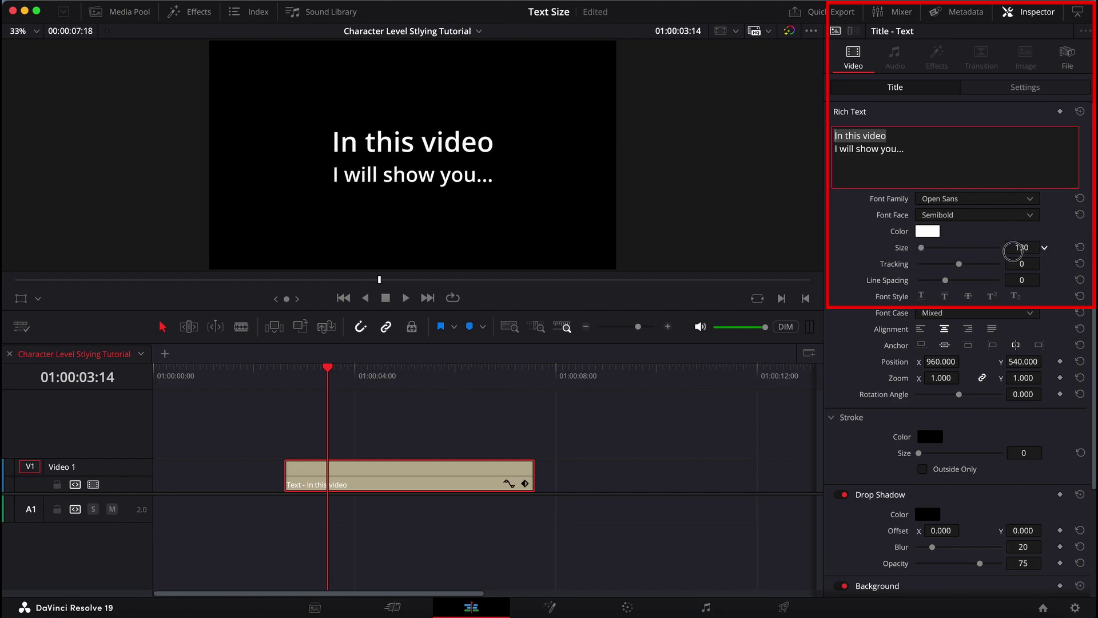
click(953, 217)
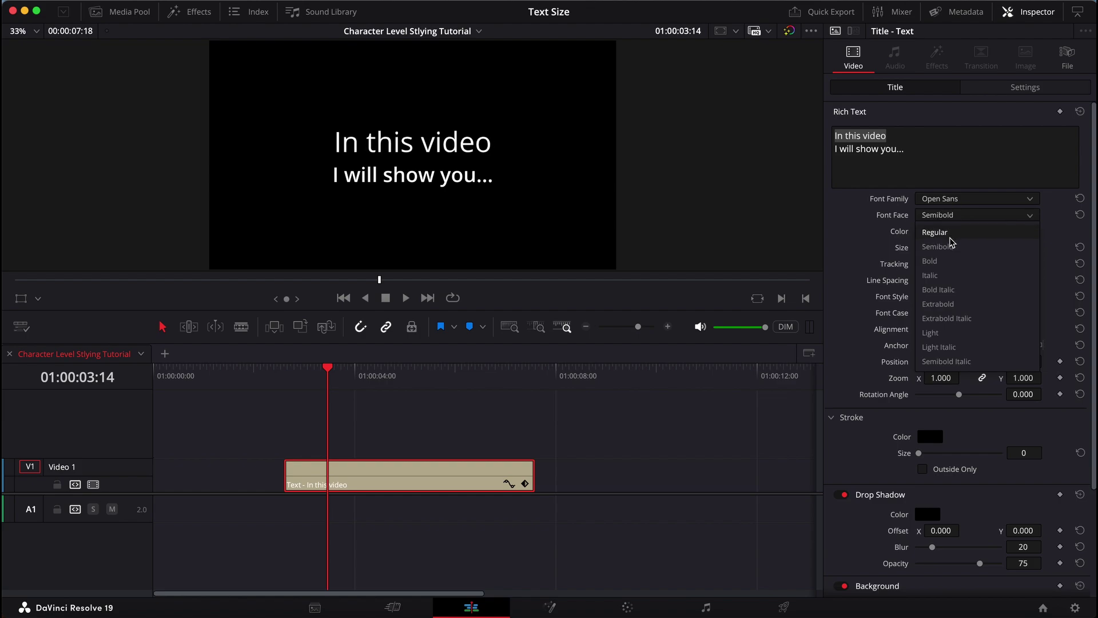
click(952, 290)
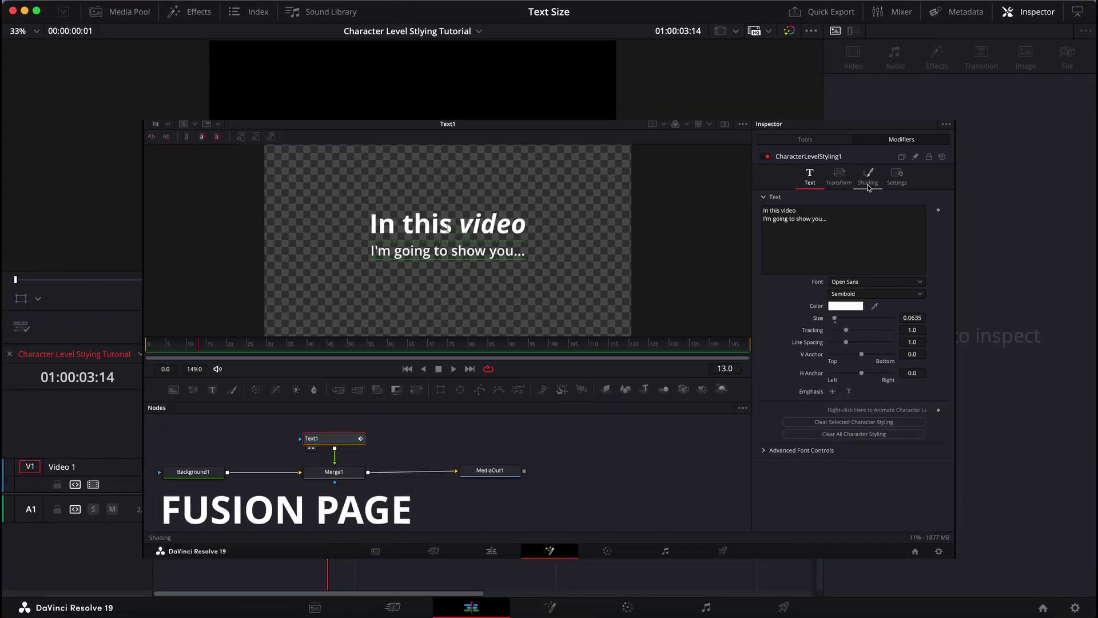
Place a Fusion Composition from the Effects toolbox onto Video 1.
click(189, 11)
click(59, 136)
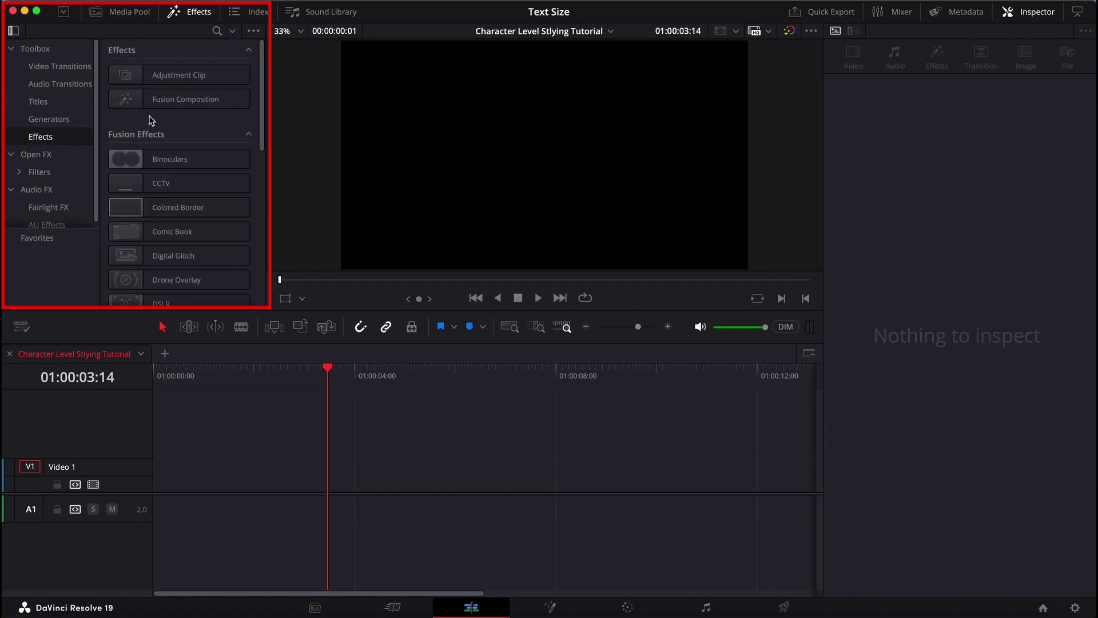
drag(163, 101, 317, 507)
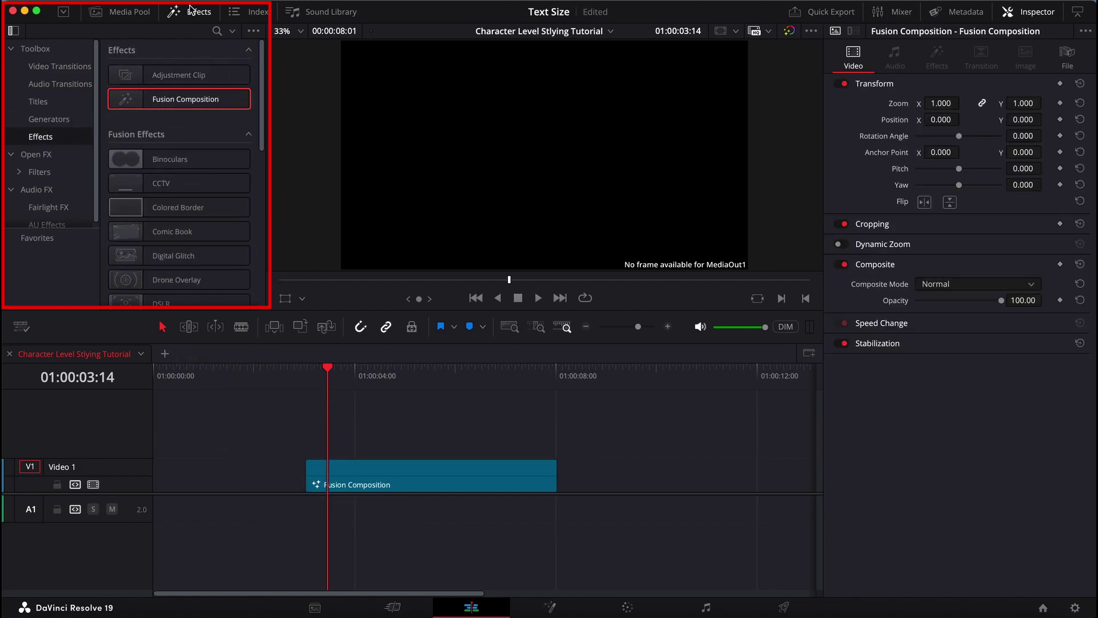
click(191, 12)
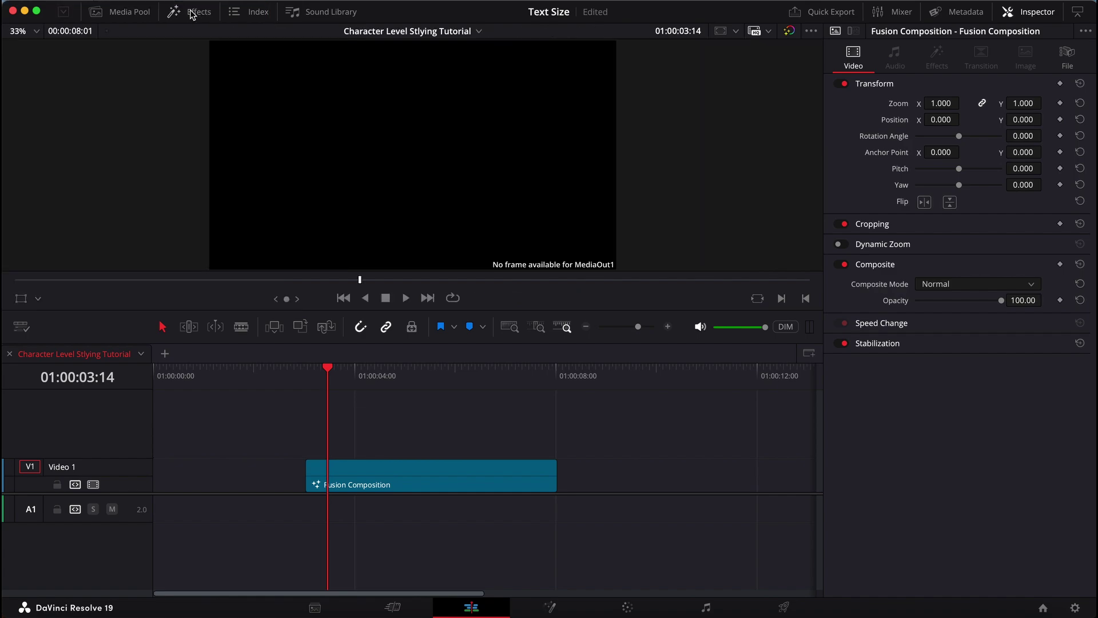
click(532, 607)
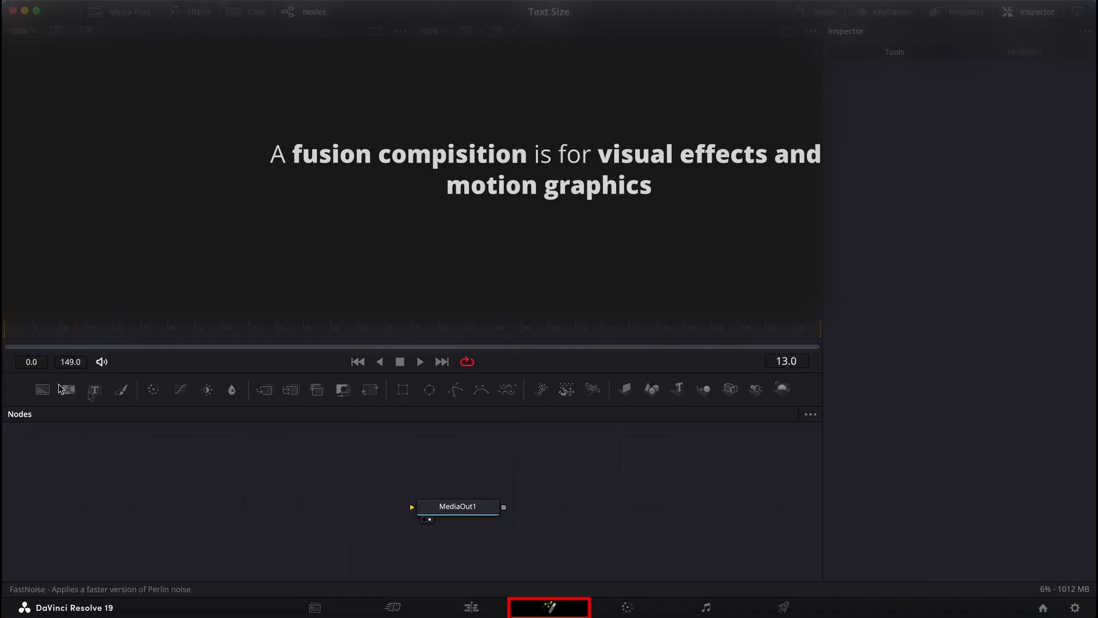
Add a Background node feeding MediaOut1 and a Text+ node, then go back to Edit.
mouse_move(40, 385)
mouse_down()
mouse_move(70, 502)
mouse_move(441, 523)
mouse_move(470, 497)
mouse_up()
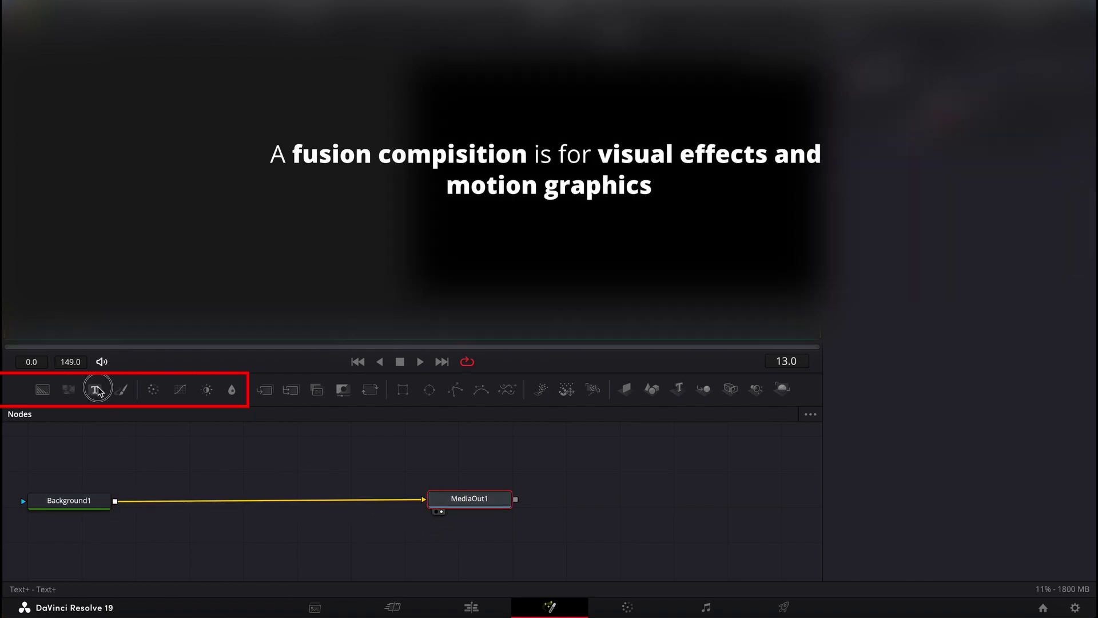
drag(97, 391, 293, 459)
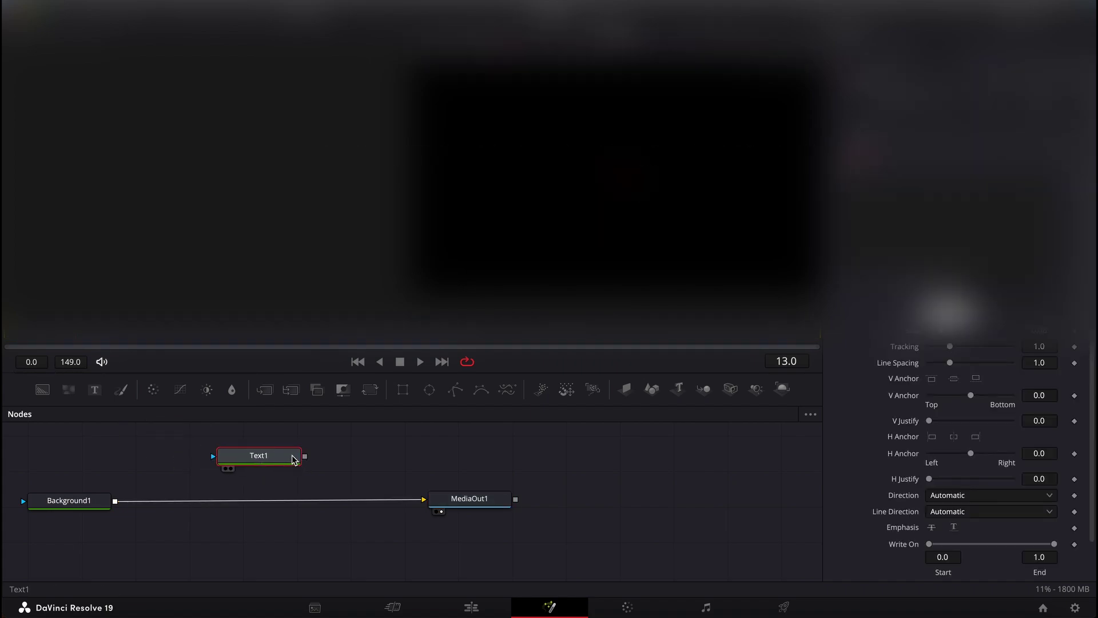
click(472, 607)
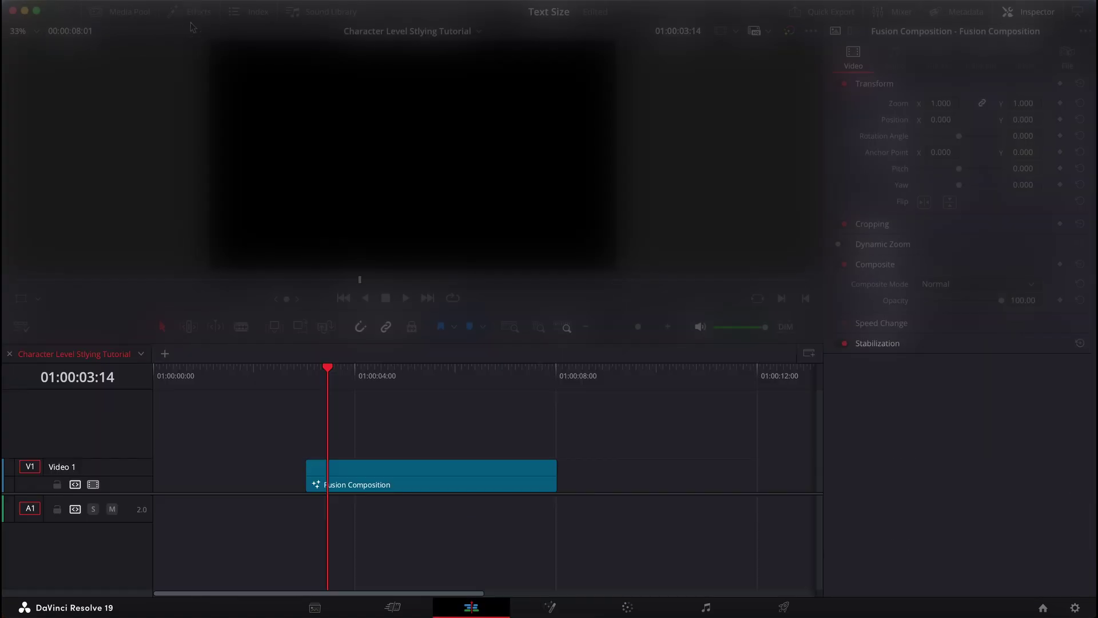
Put a Text title on a new Video 2 track and view its nodes in Fusion.
click(189, 11)
click(59, 98)
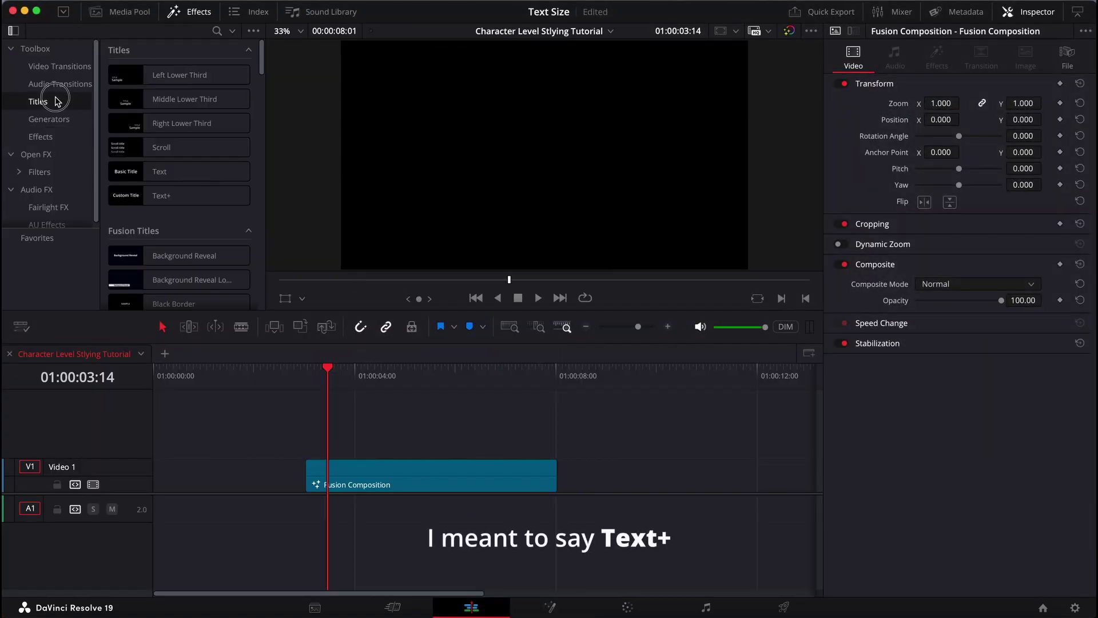
click(167, 182)
drag(168, 185, 215, 448)
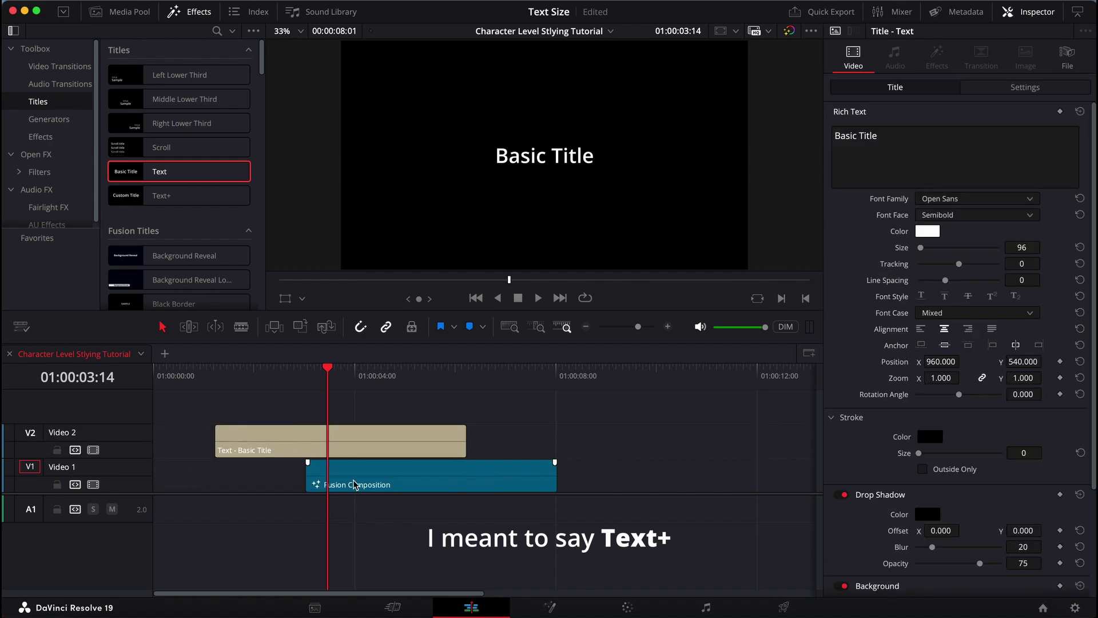
click(336, 452)
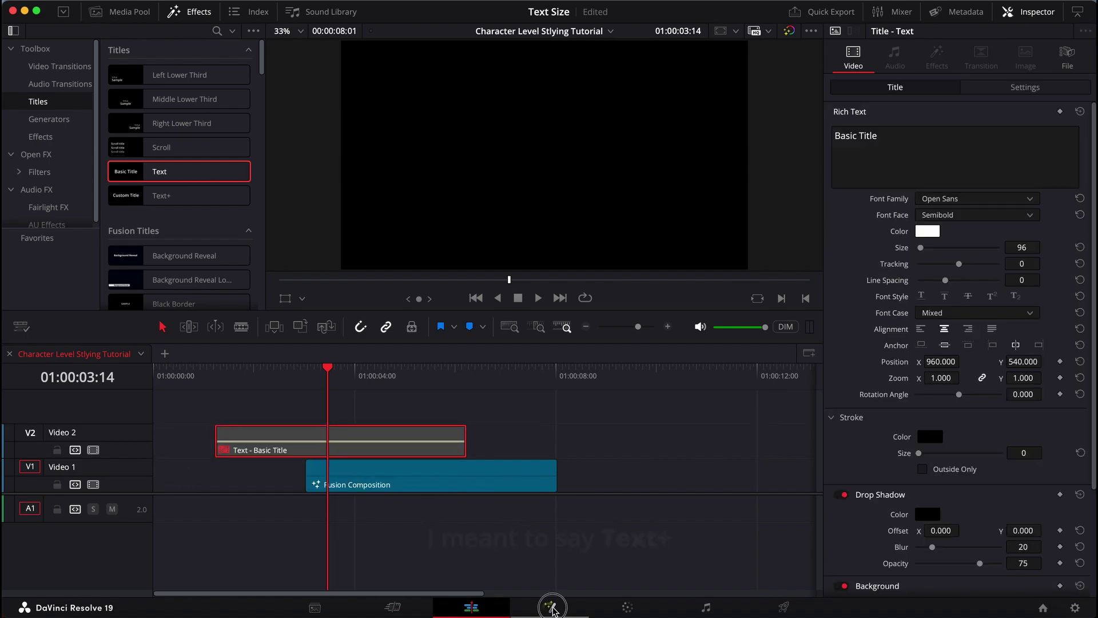
click(550, 607)
click(787, 31)
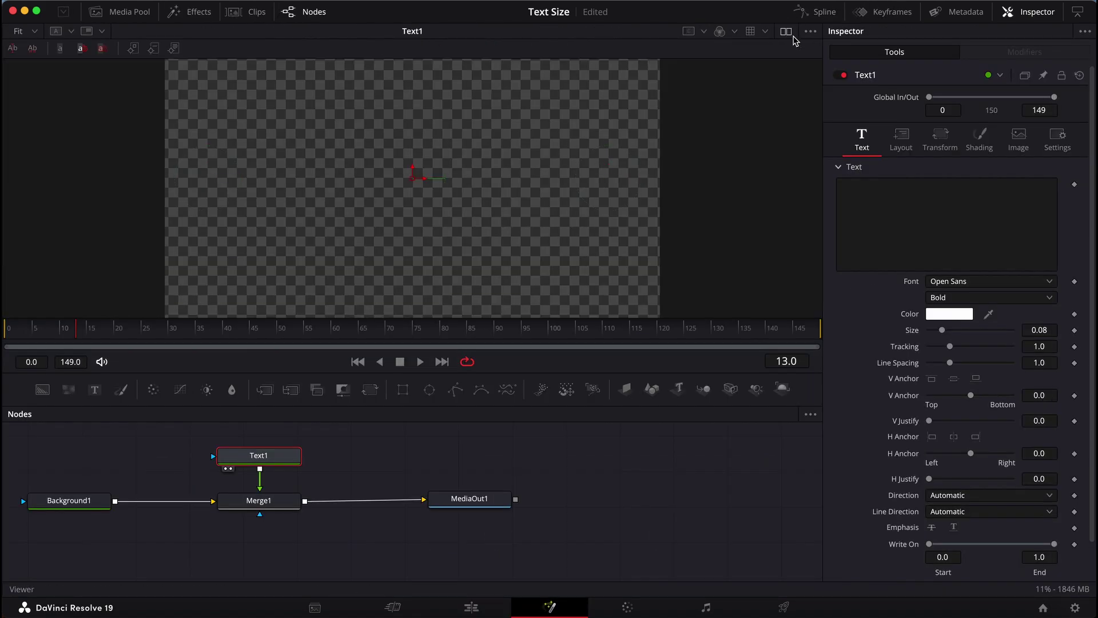
Paste 'In this video / I'm going to show you...' into Text1 and set size 0.0945.
click(841, 199)
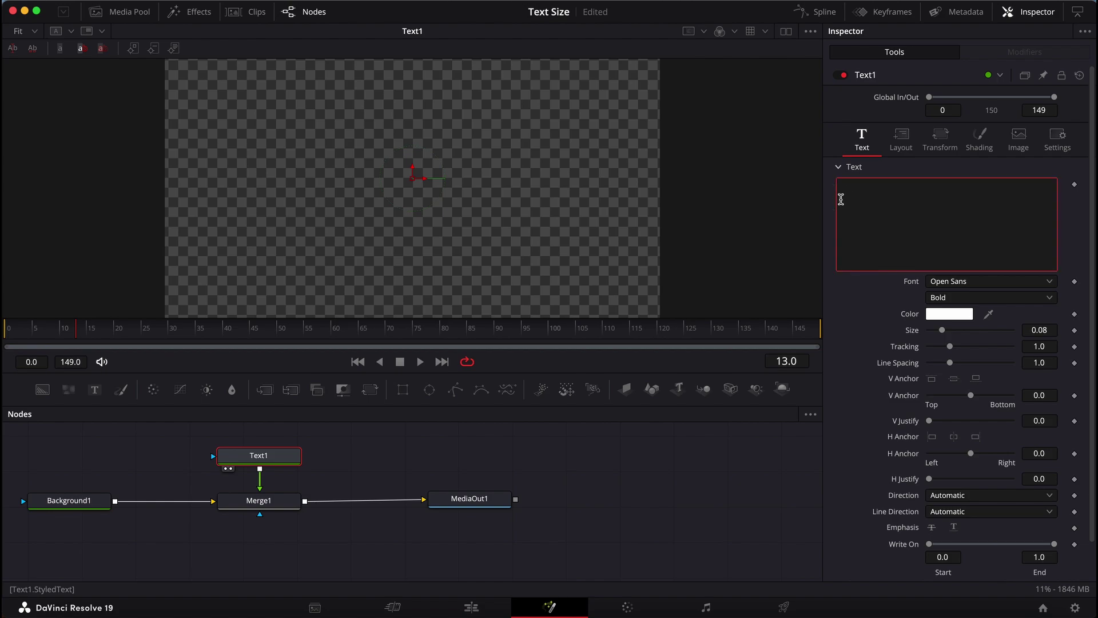
key(super+v)
drag(942, 330, 945, 335)
click(933, 196)
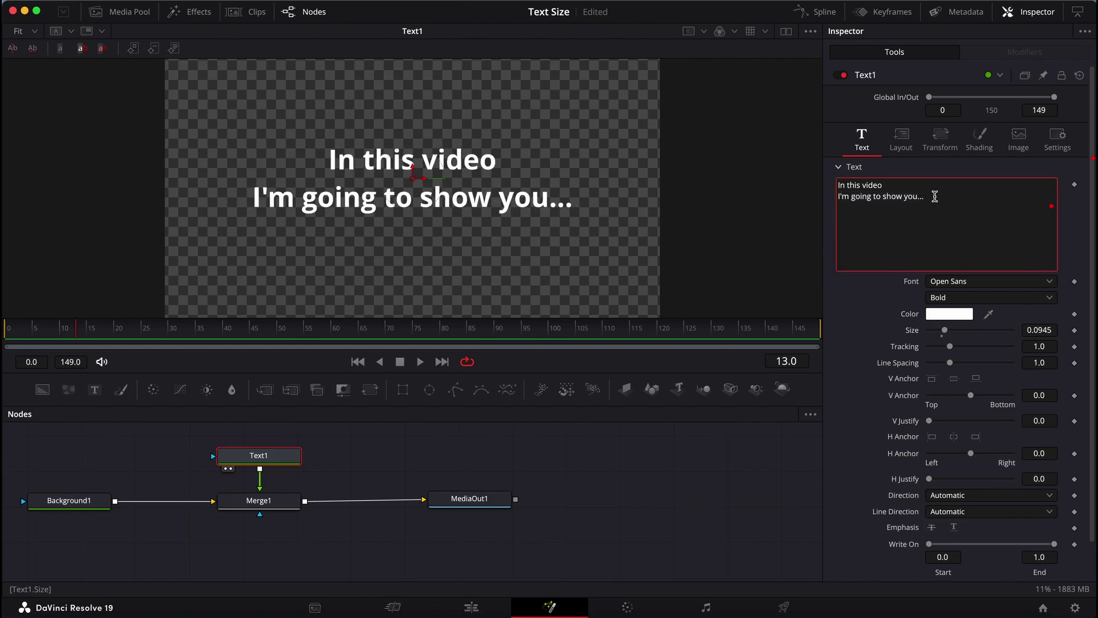
right_click(935, 196)
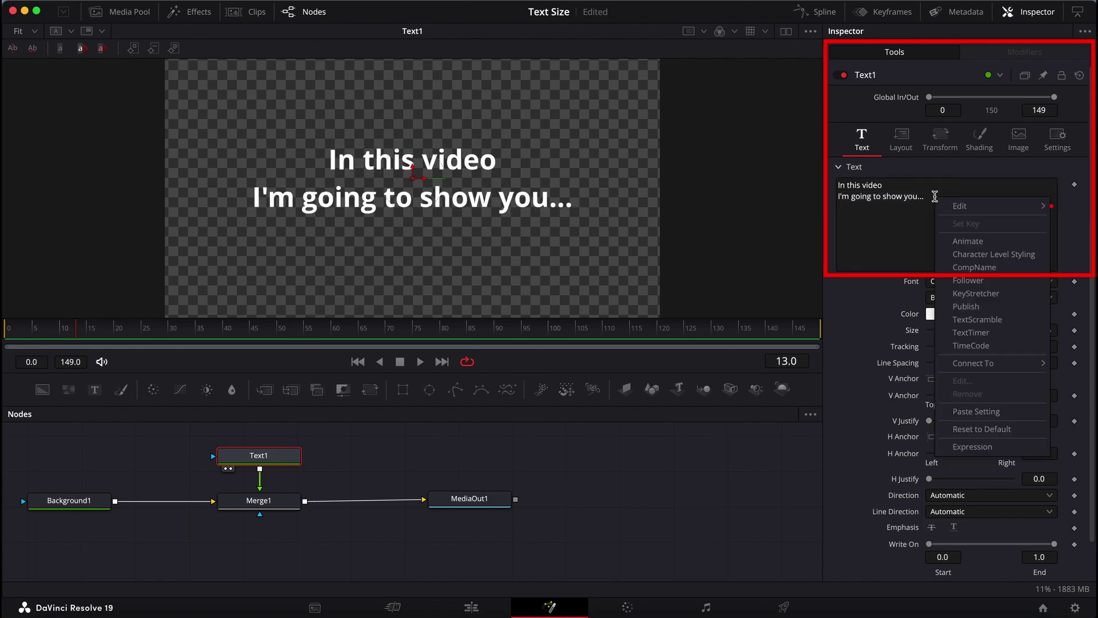
Add Character Level Styling to Text1 and select the entire second title line.
click(990, 254)
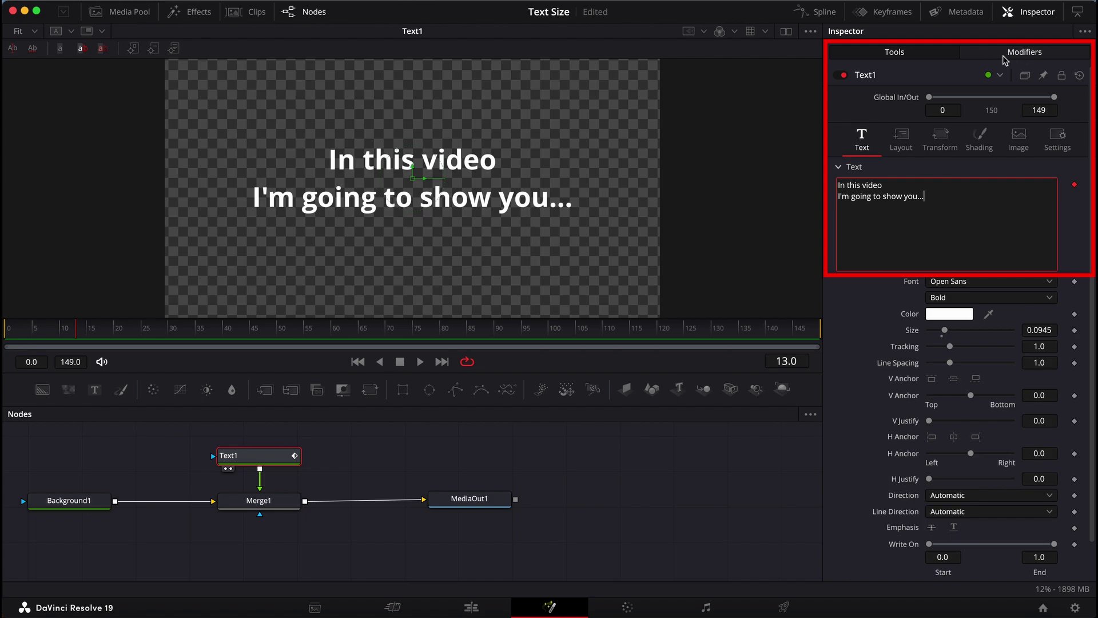
click(1007, 52)
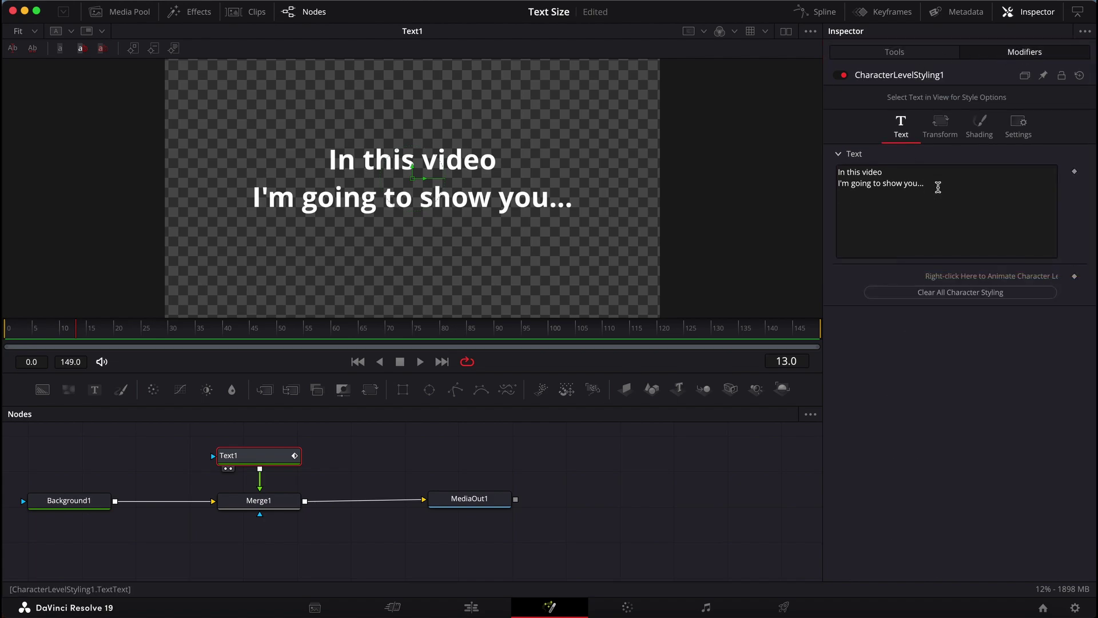
drag(618, 180, 184, 238)
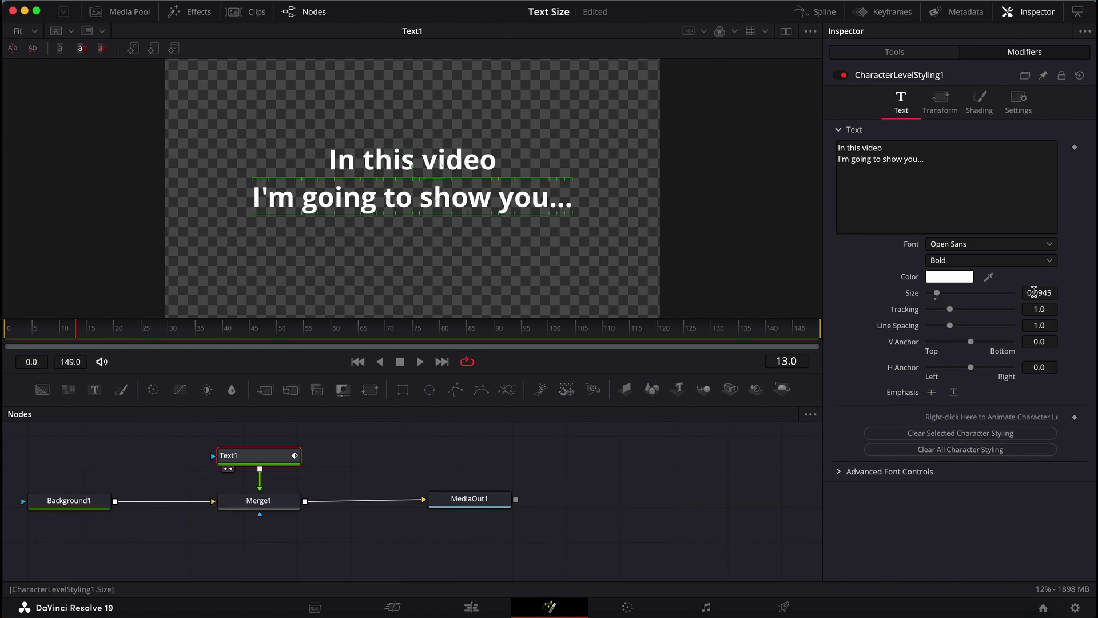
Shrink the selected second line to size 0.0635 and make it Semibold.
scroll(1043, 292, down, 10)
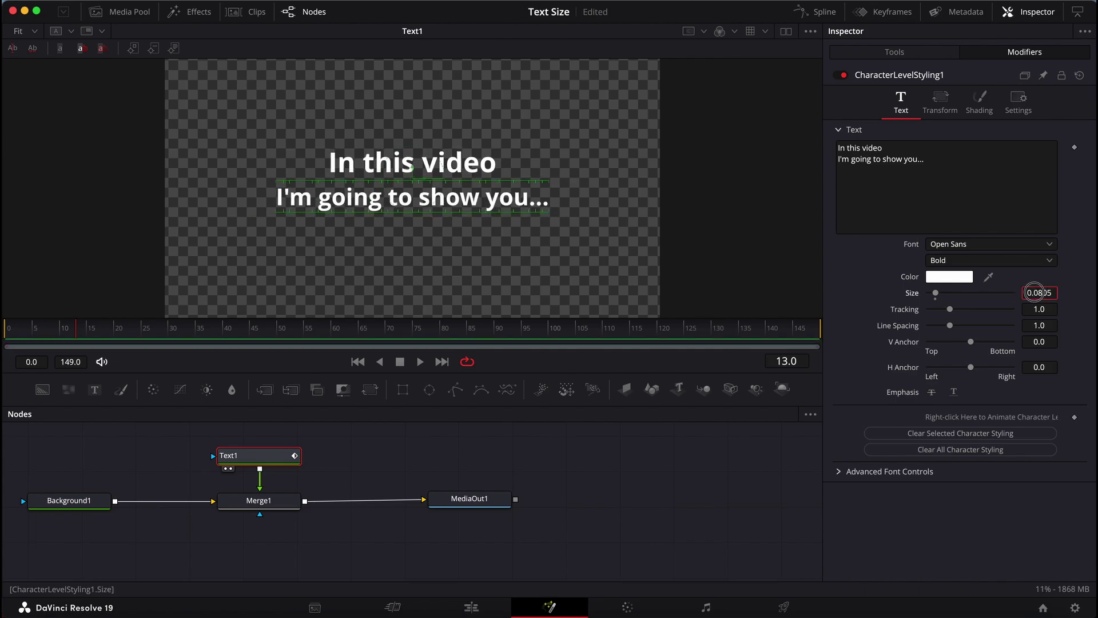
click(993, 261)
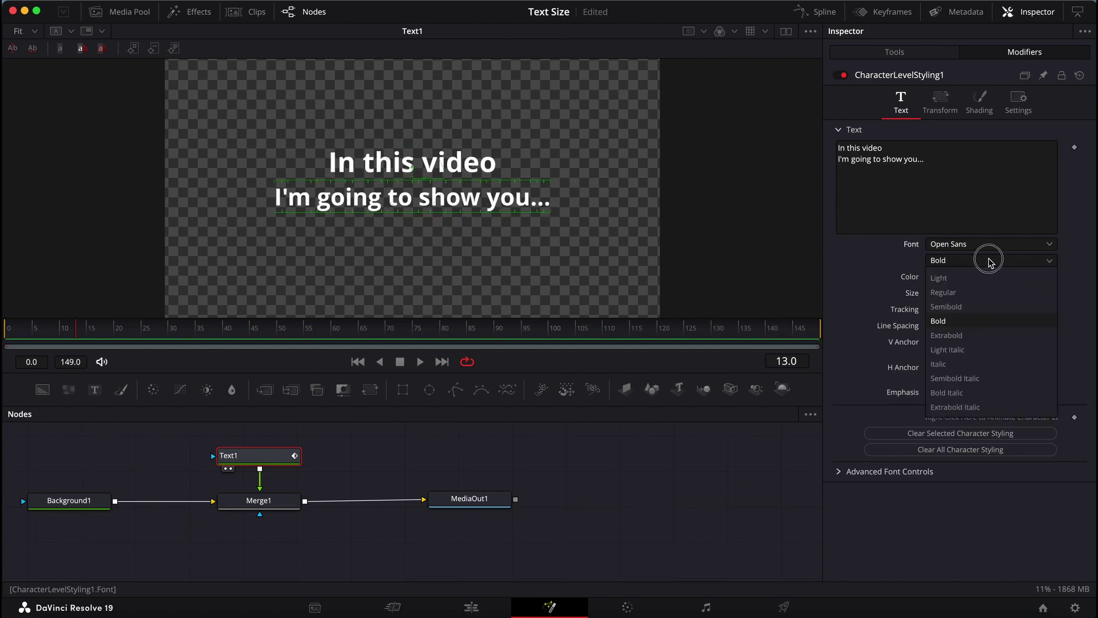
click(976, 307)
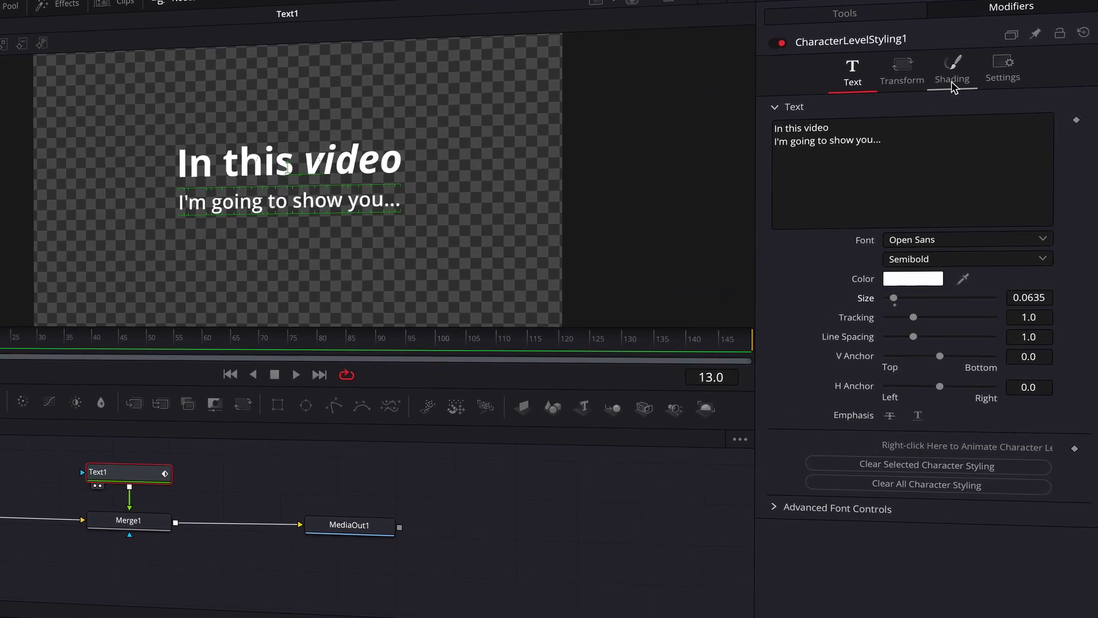
click(961, 64)
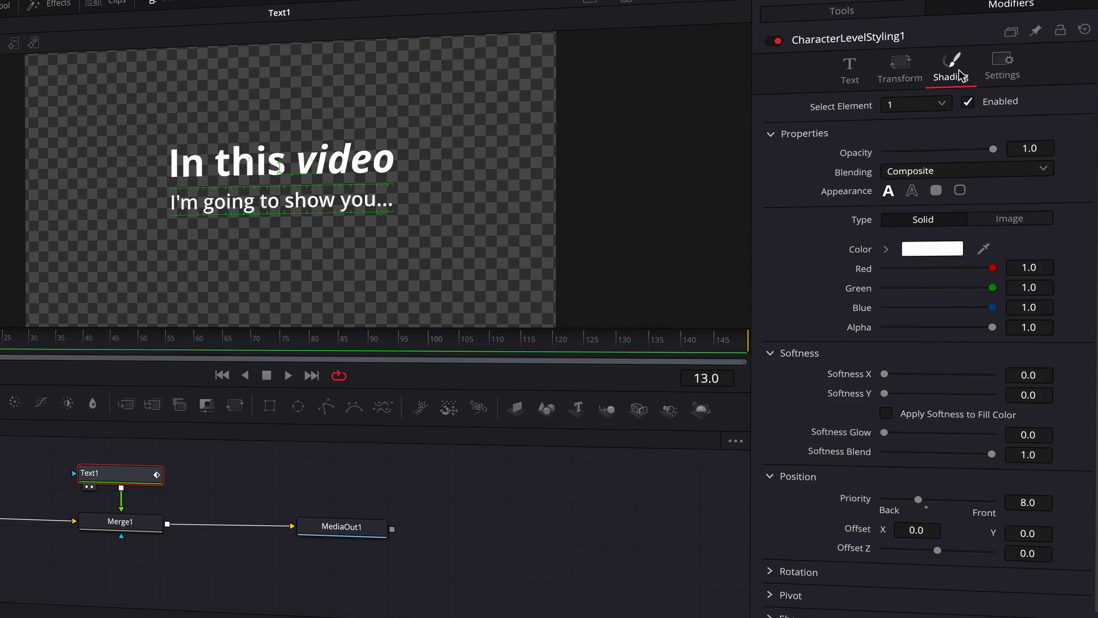
Give the second title line a Shading Offset Y of 0.215.
click(772, 133)
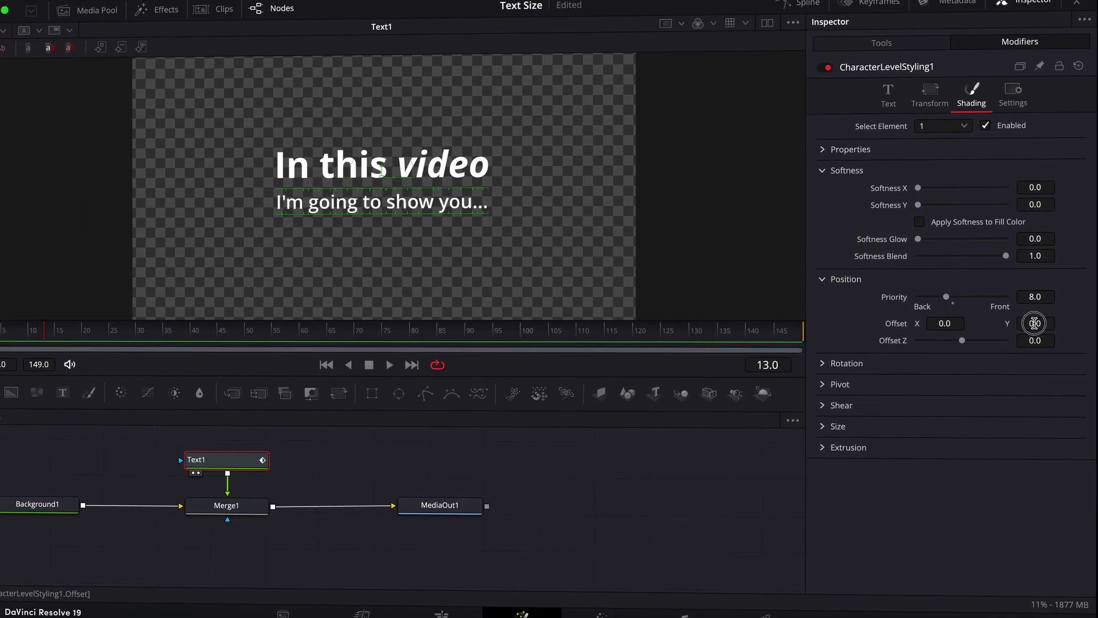
mouse_move(1027, 326)
mouse_down()
mouse_move(1079, 331)
mouse_move(1033, 325)
mouse_up()
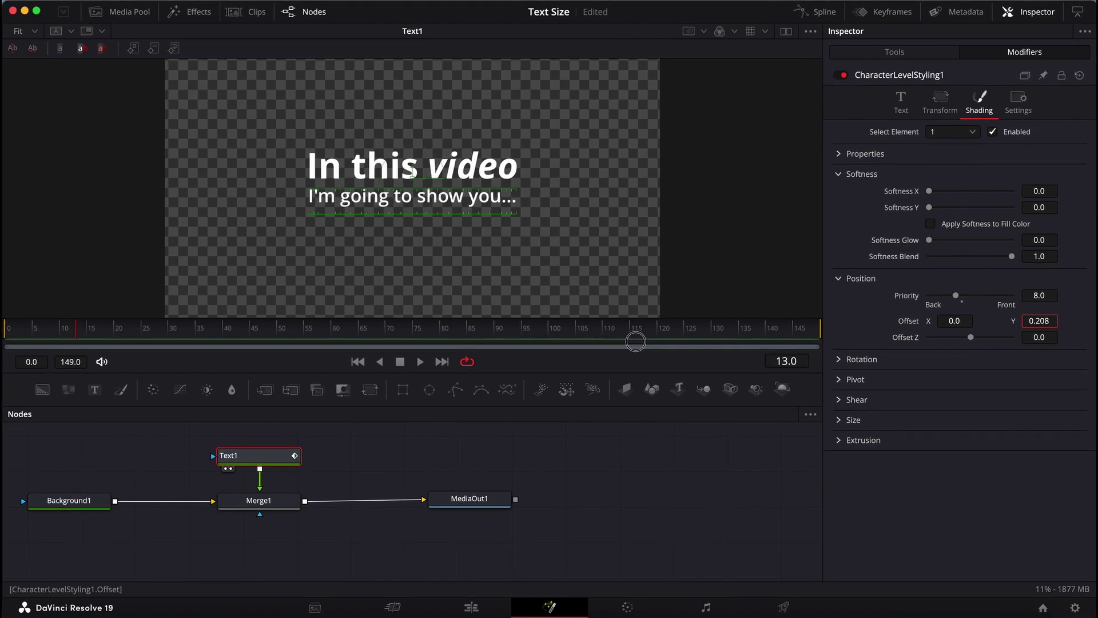
click(568, 228)
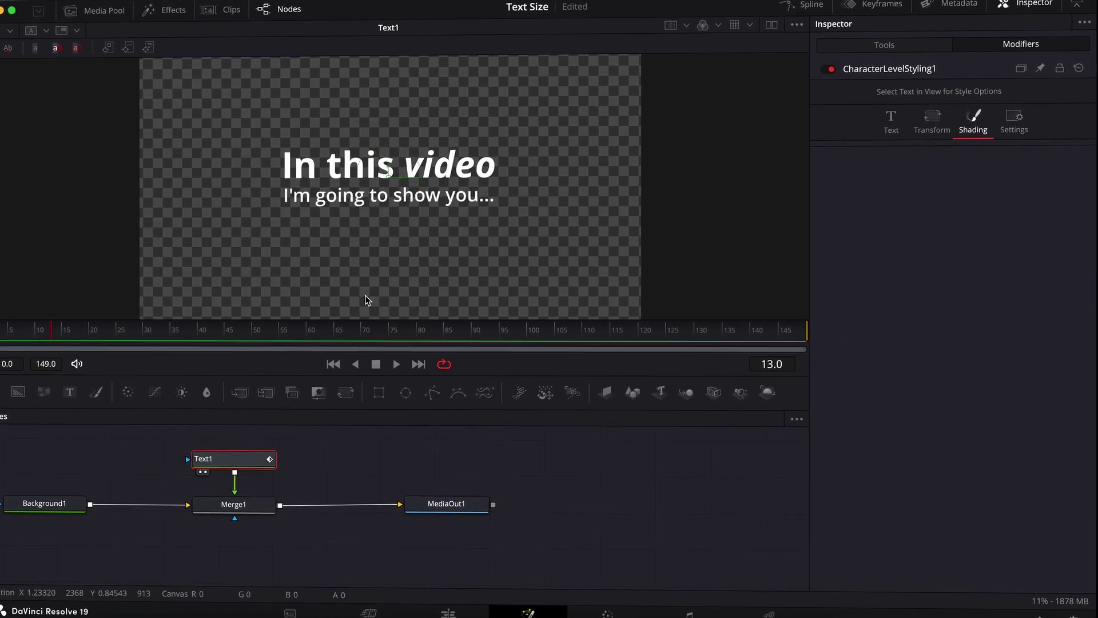
click(359, 207)
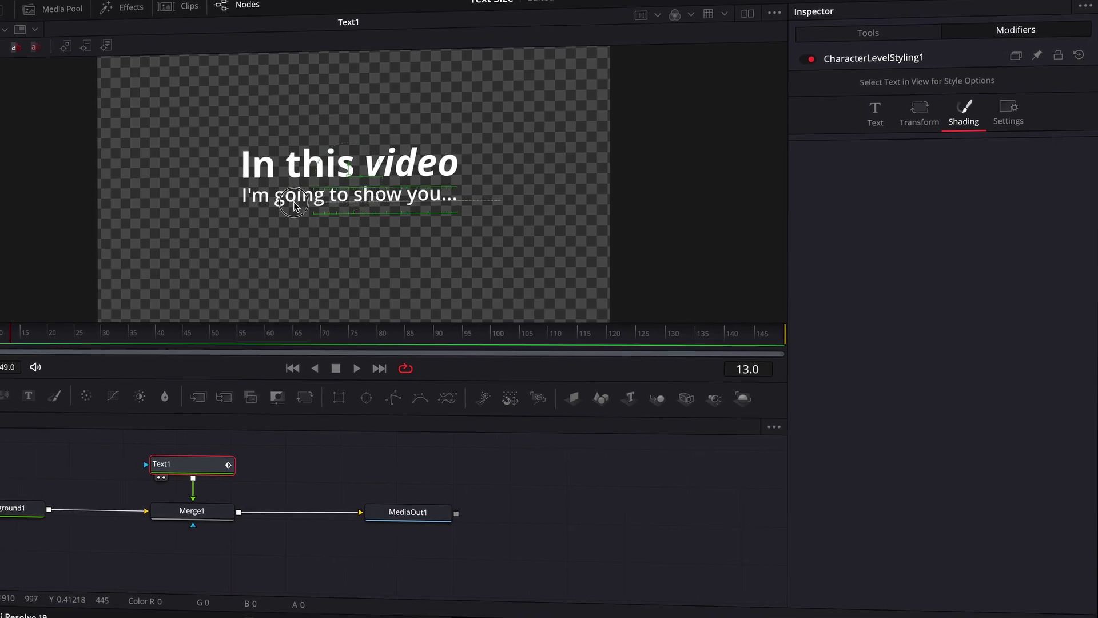
drag(197, 201, 460, 197)
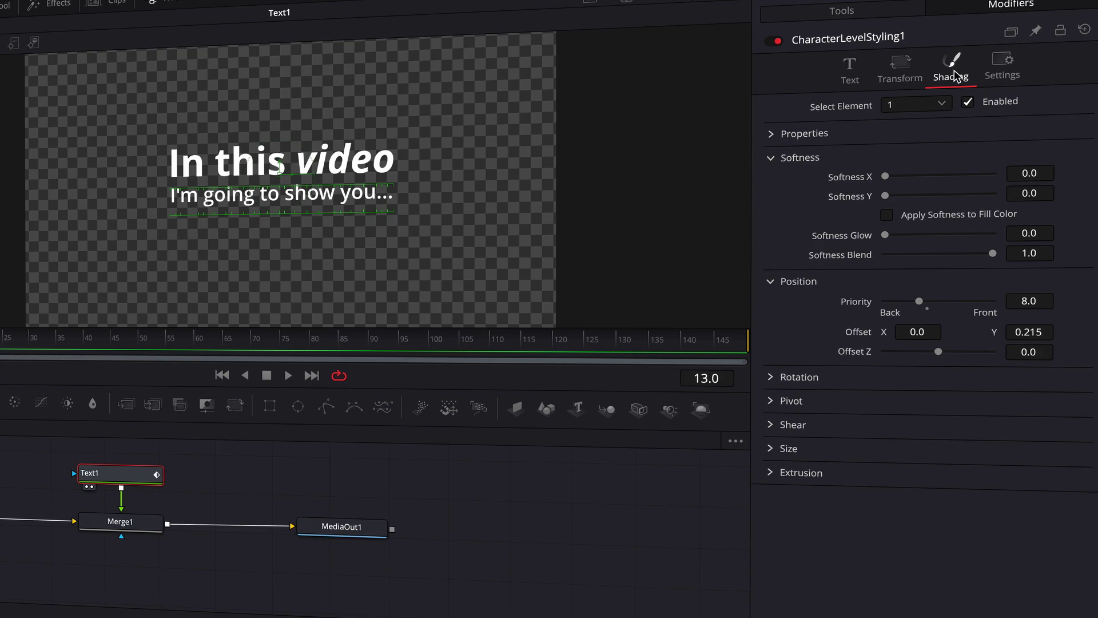
Toggle CharacterLevelStyling1 off and on to compare, then reset and undo to keep the styling.
click(850, 71)
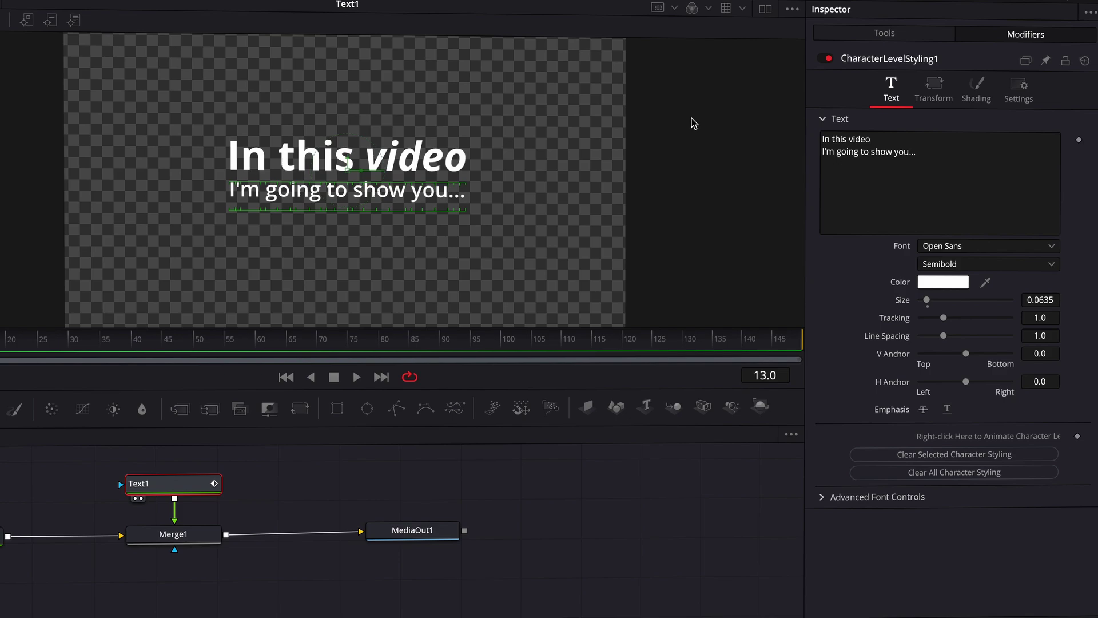
click(828, 59)
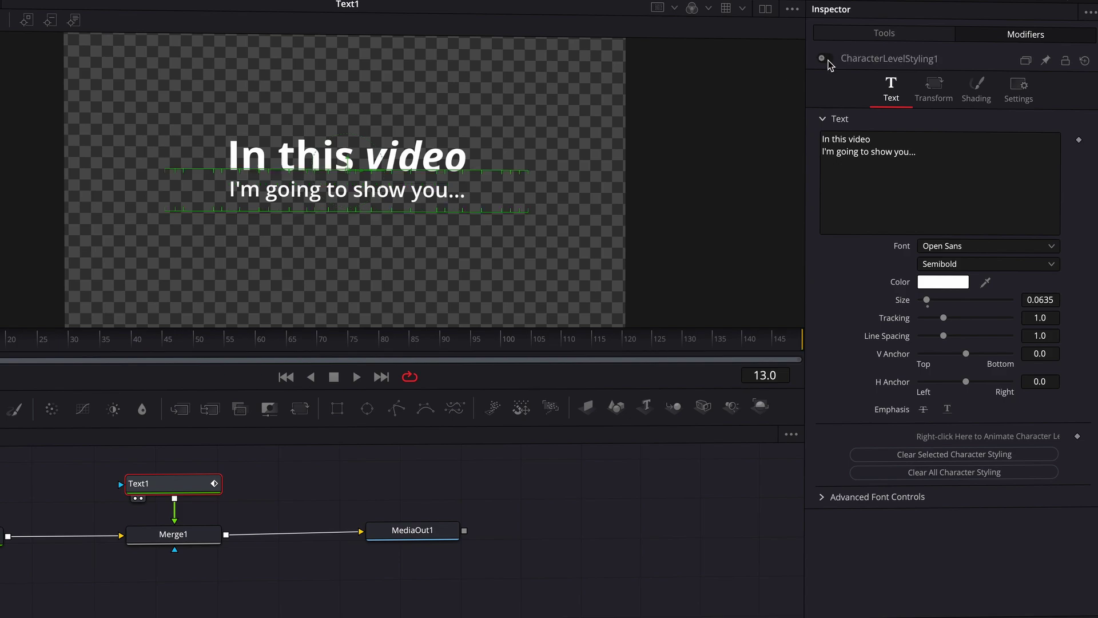
click(827, 59)
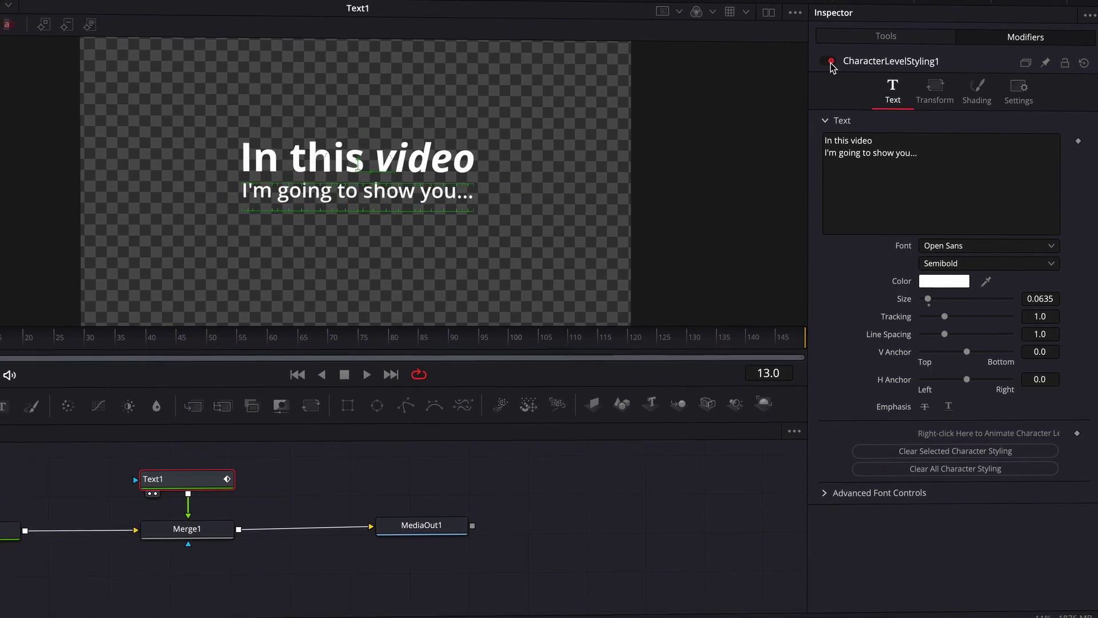
click(827, 59)
click(832, 66)
click(832, 66)
click(836, 71)
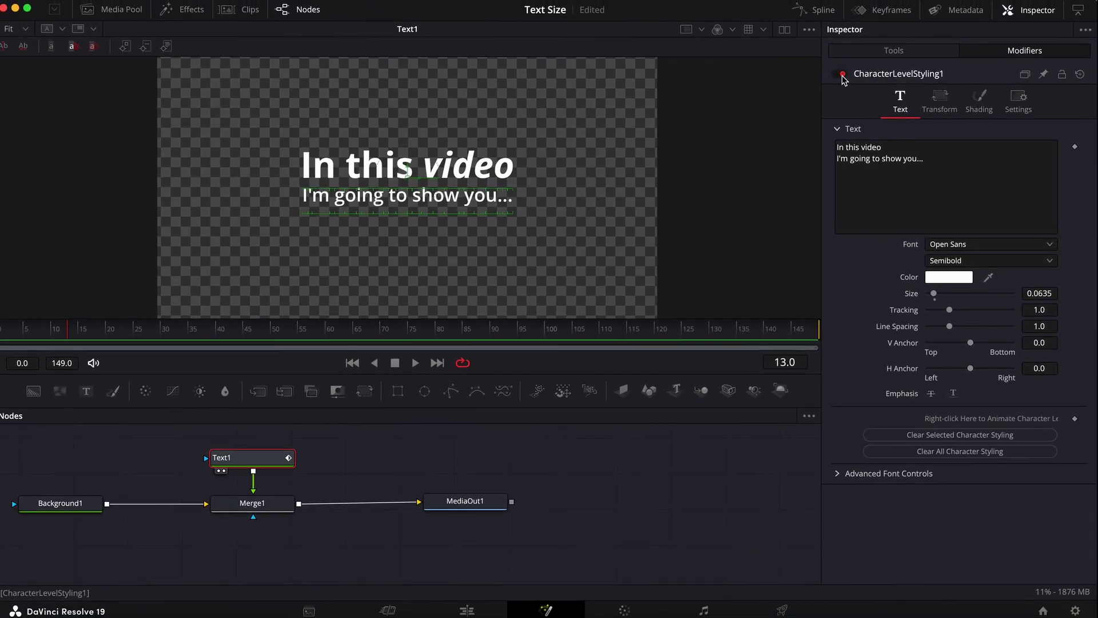
click(836, 71)
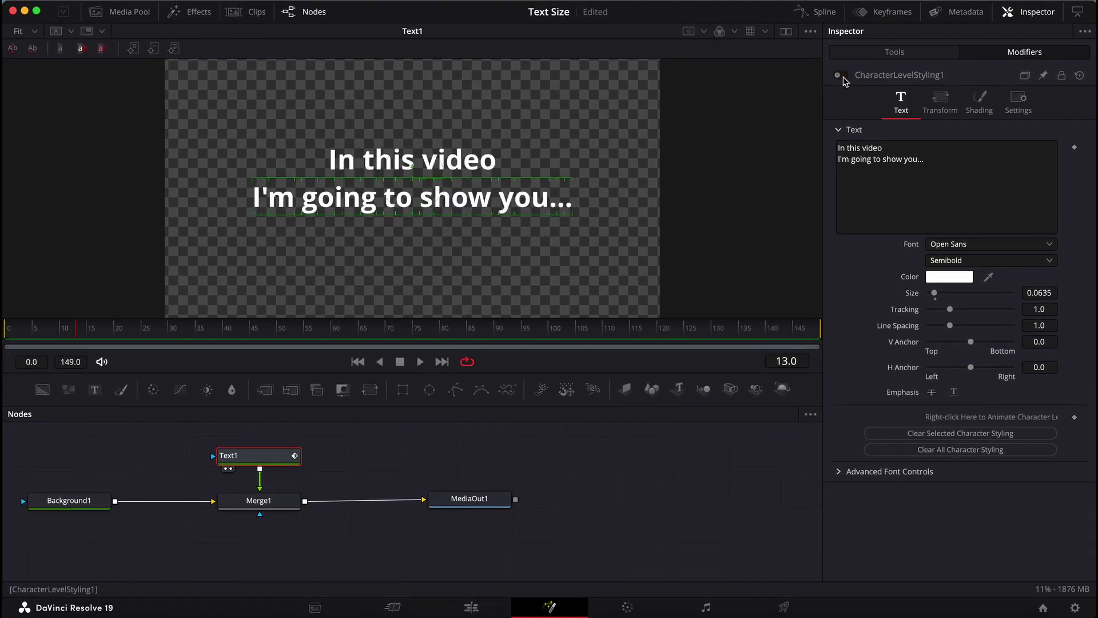
click(841, 75)
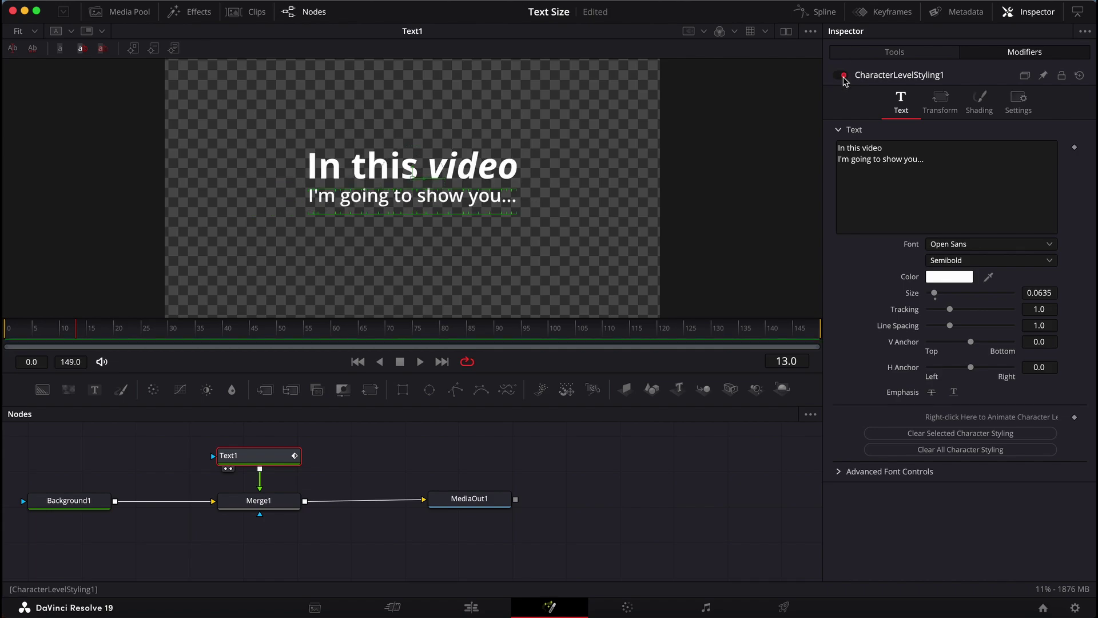
click(844, 76)
click(843, 76)
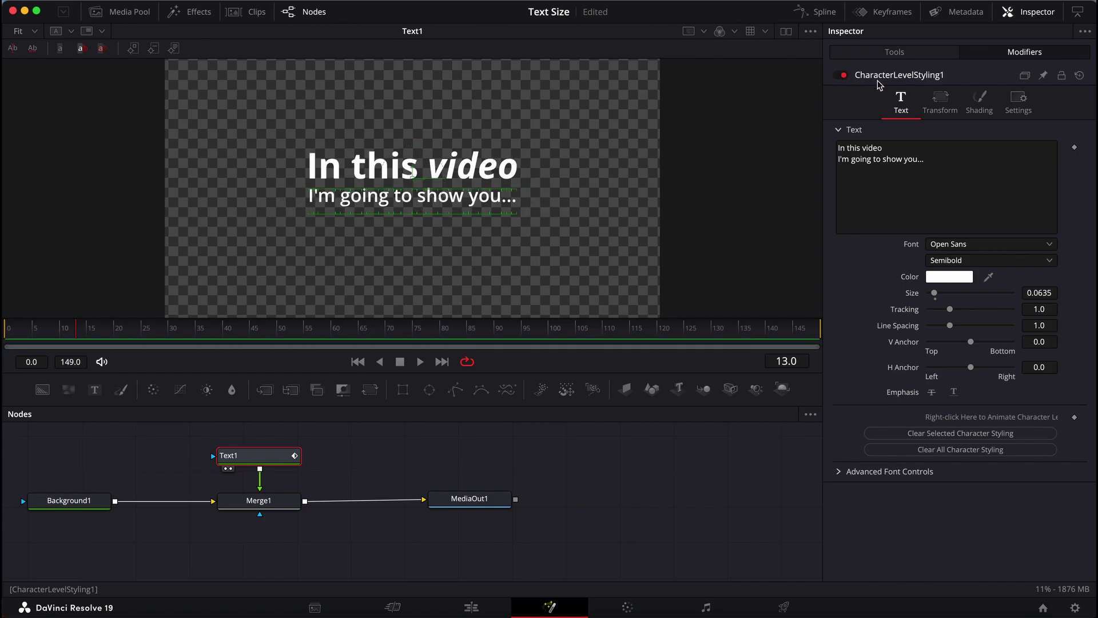
click(1079, 79)
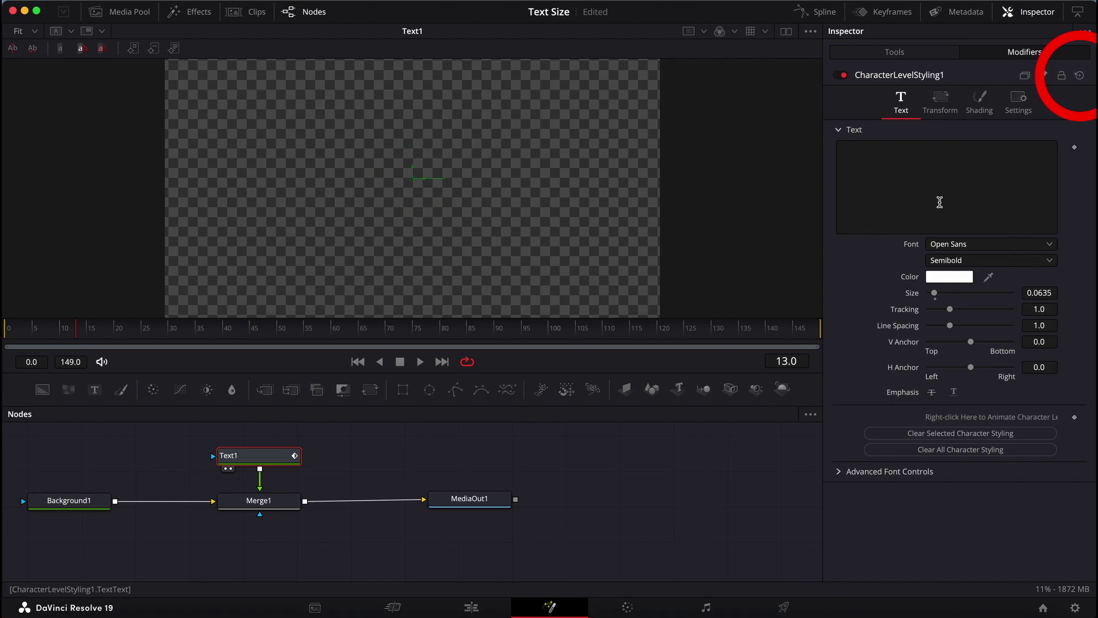
key(super+z)
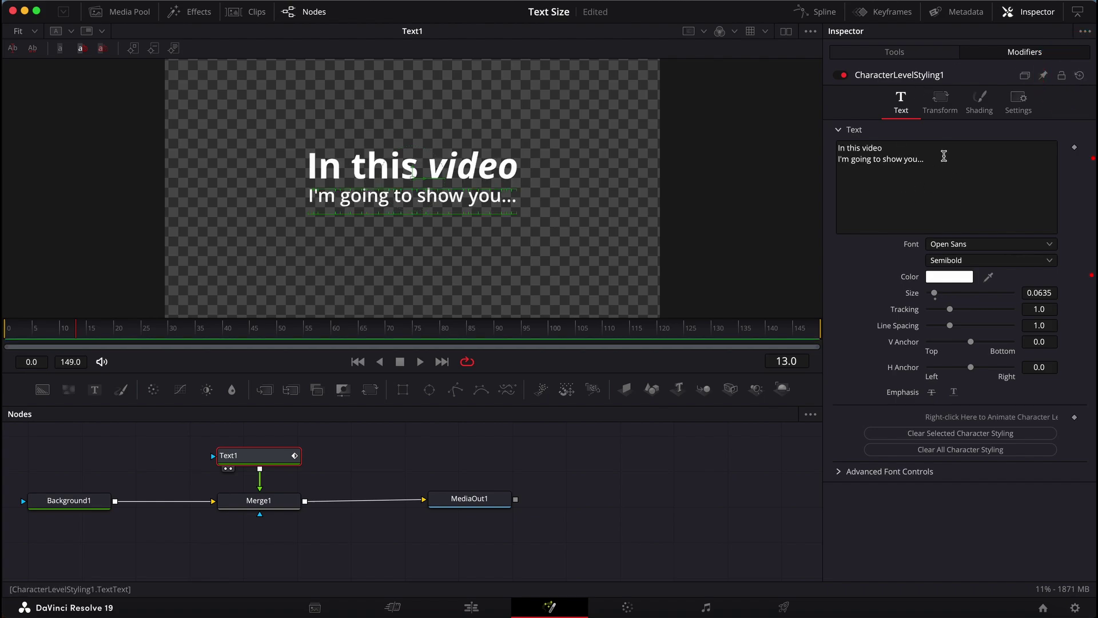
Remove CharacterLevelStyling1 from Text1's text field so both title lines show uniform bold text.
click(909, 53)
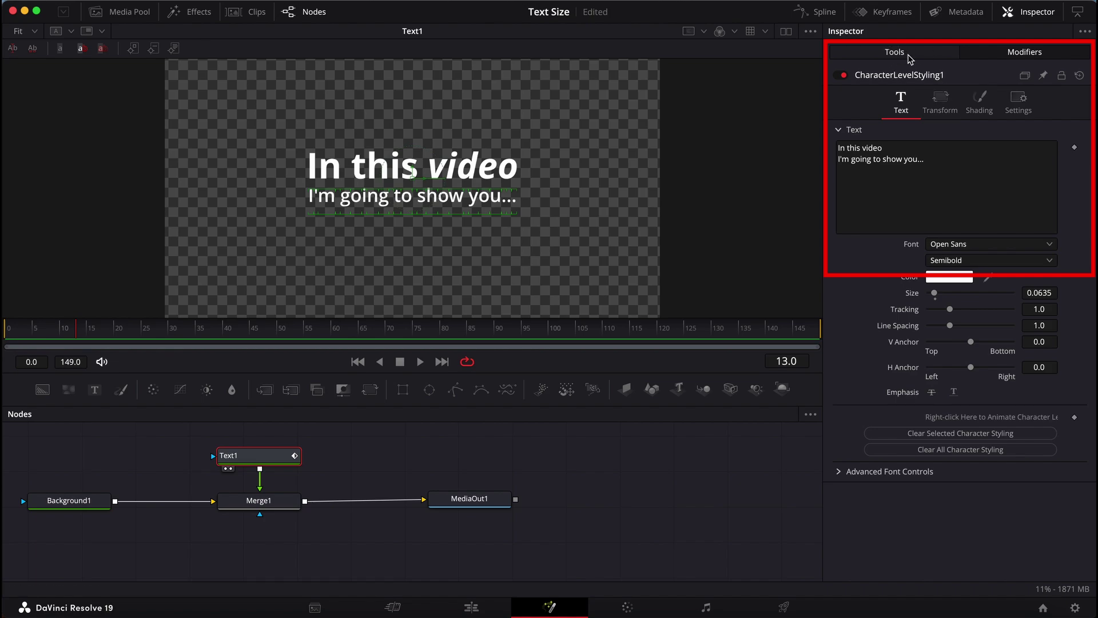
click(902, 53)
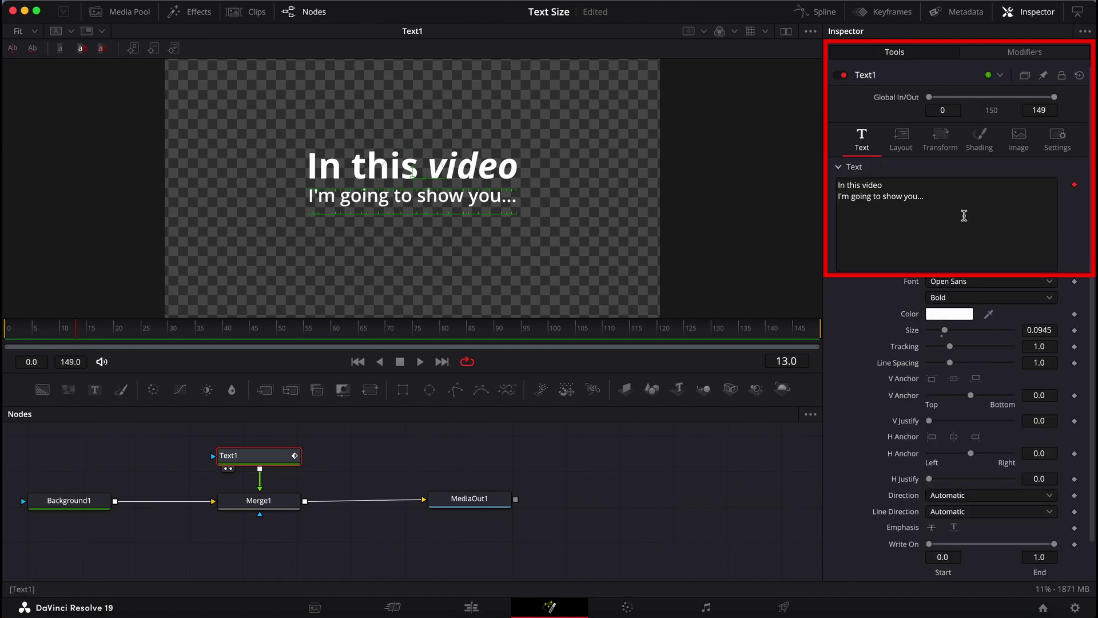
right_click(948, 230)
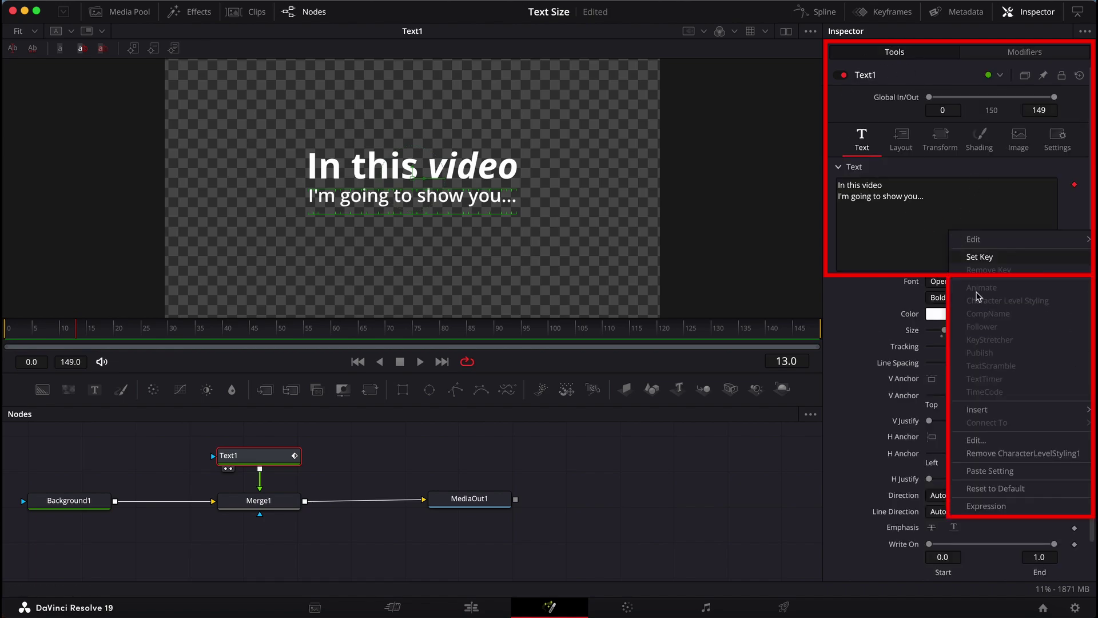
click(1067, 454)
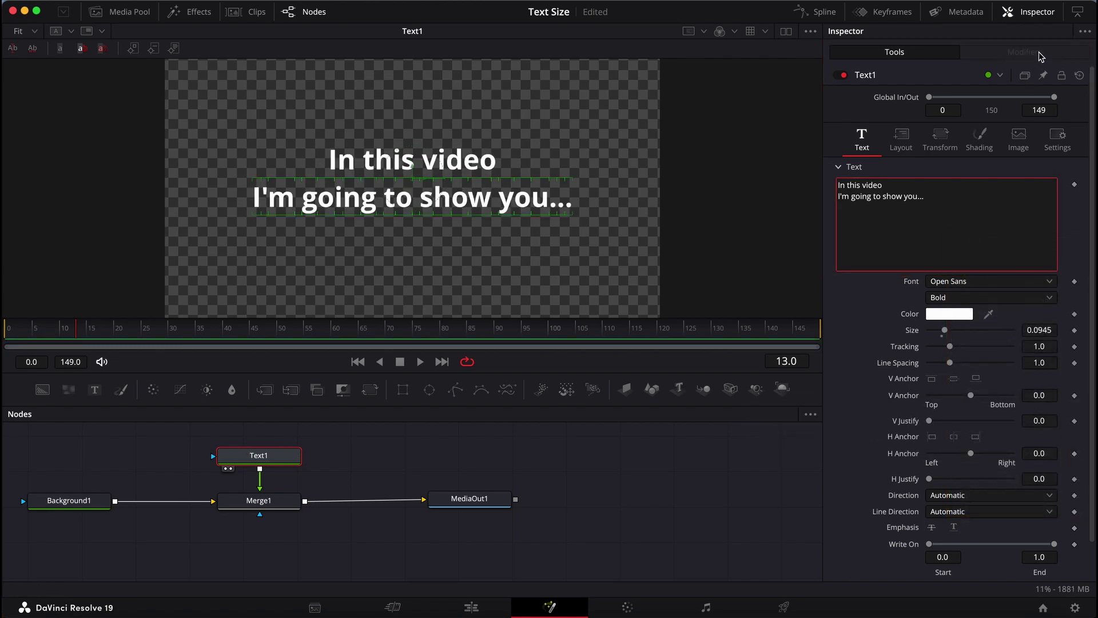